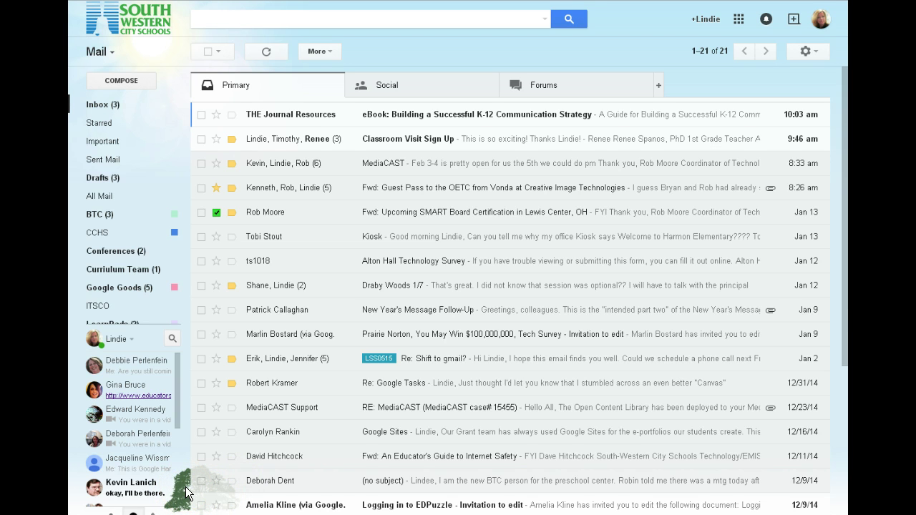
- Switch from the mail inbox to the contacts list
mouse_move(103, 173)
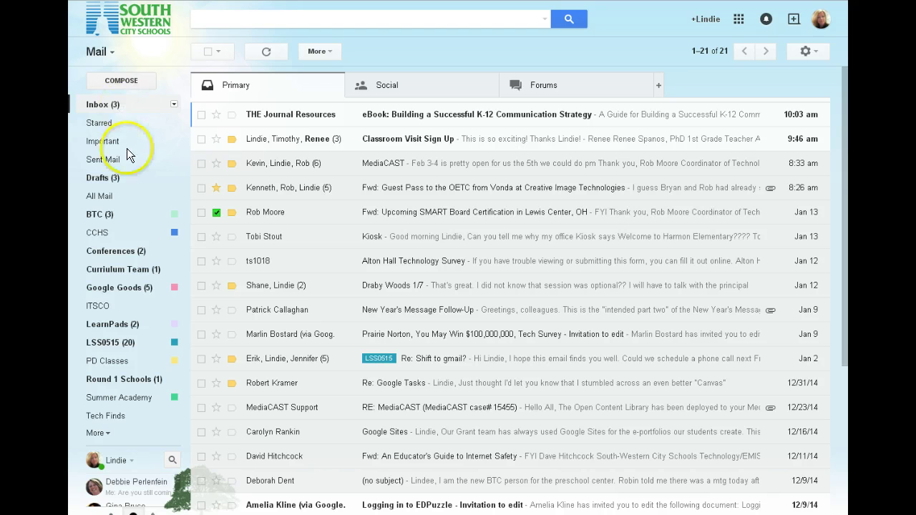
left_click(113, 57)
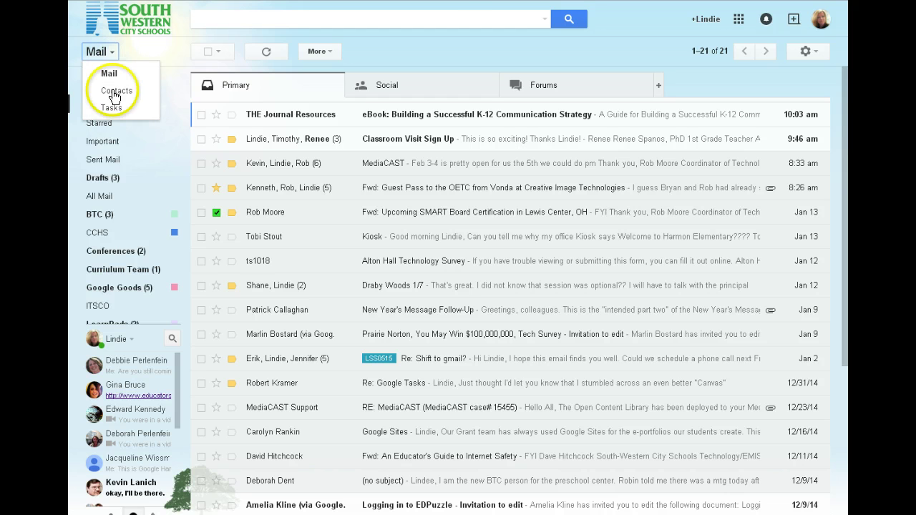
left_click(112, 93)
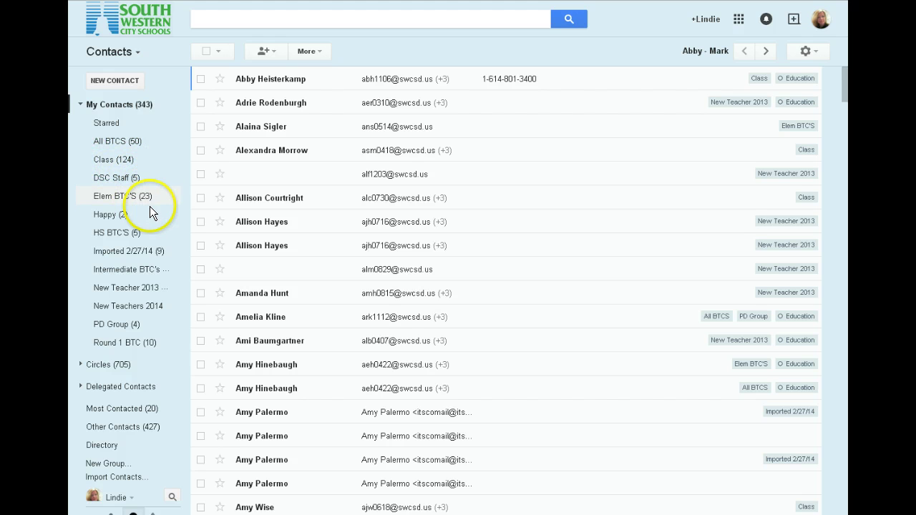
- Create a new contact group named "2nd Period"
left_click(109, 465)
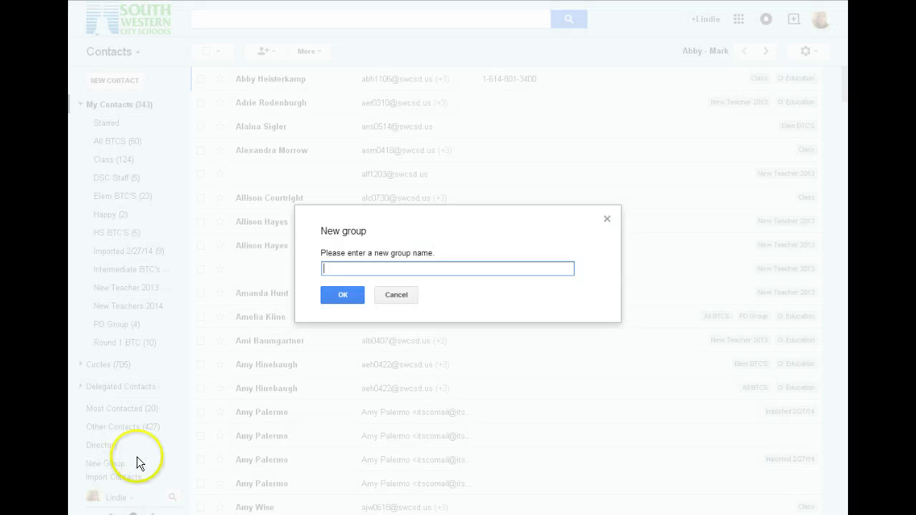
type("2n")
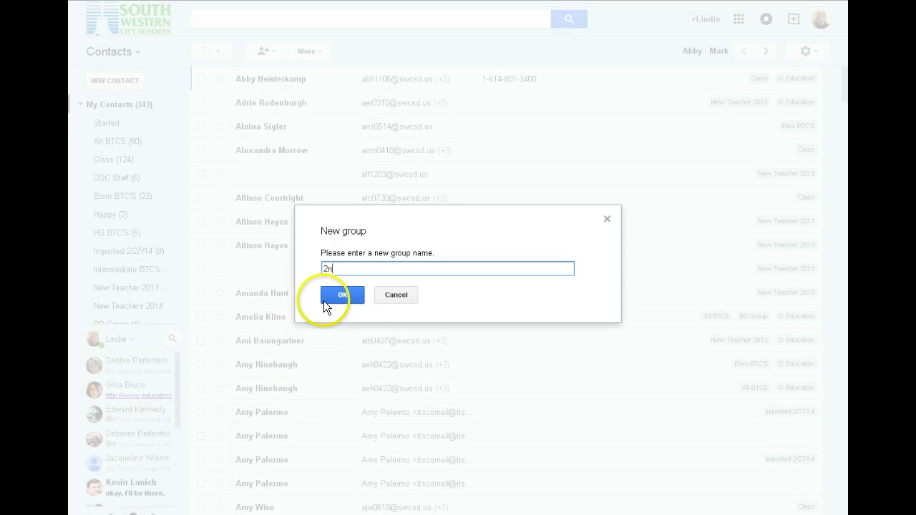
type("d Per")
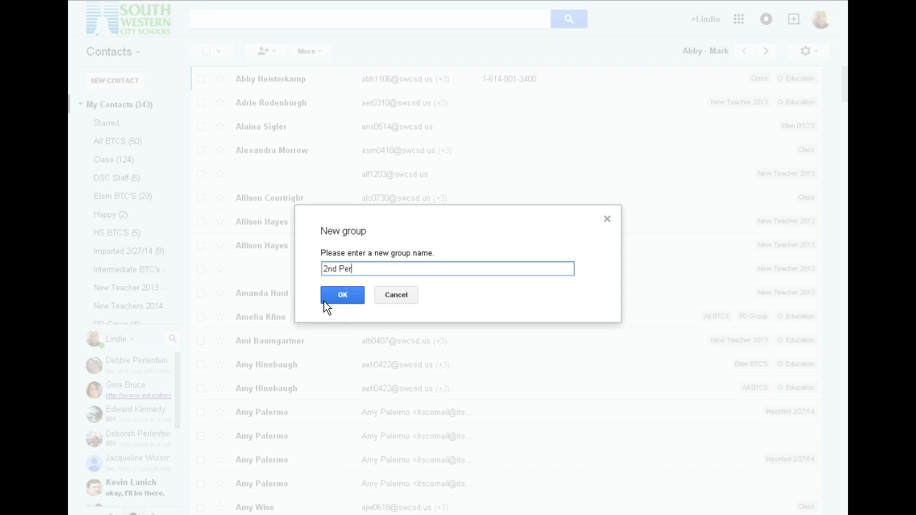
type("iod")
left_click(326, 301)
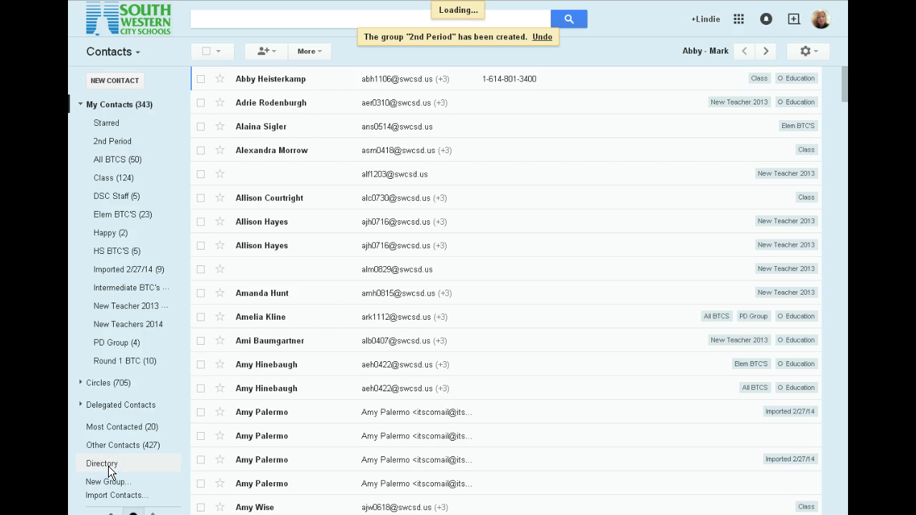
left_click(113, 343)
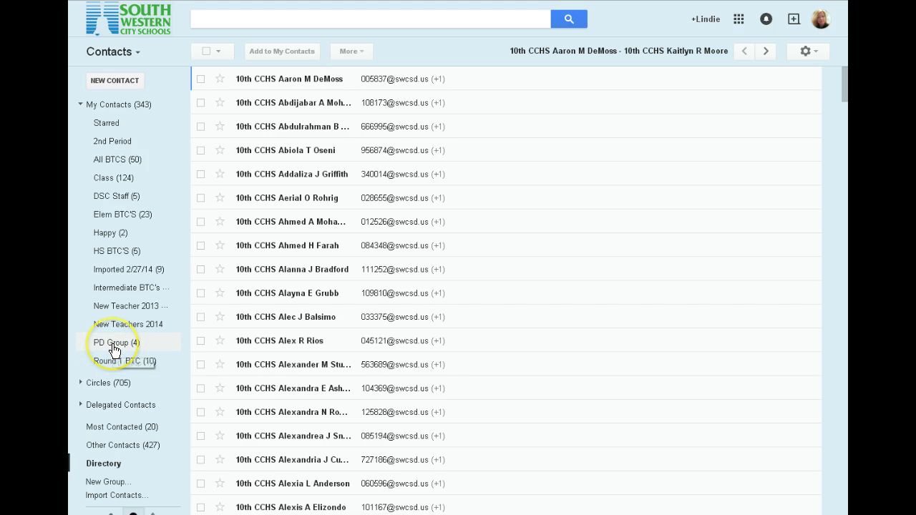
left_click(117, 255)
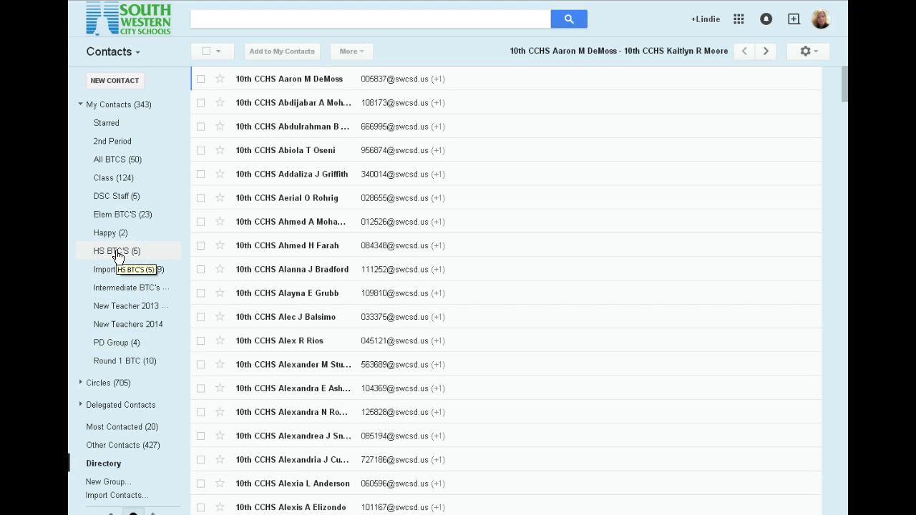
left_click(118, 162)
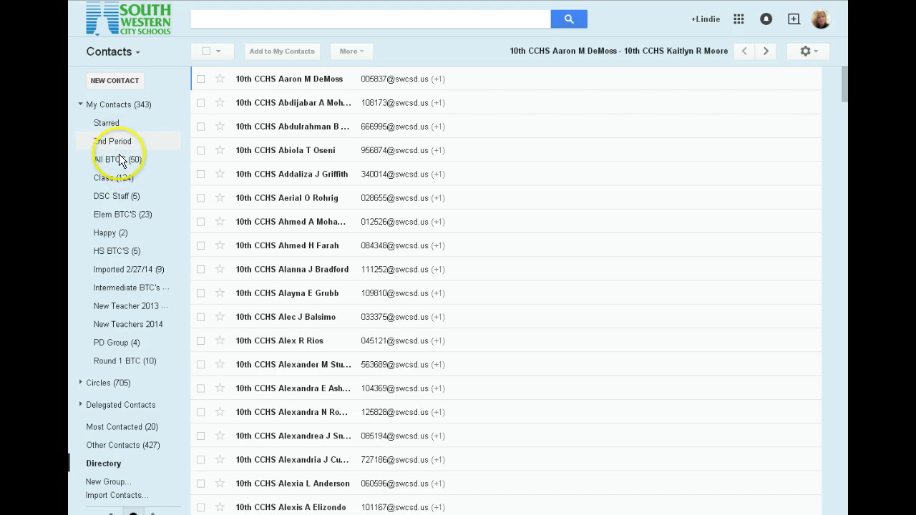
left_click(121, 219)
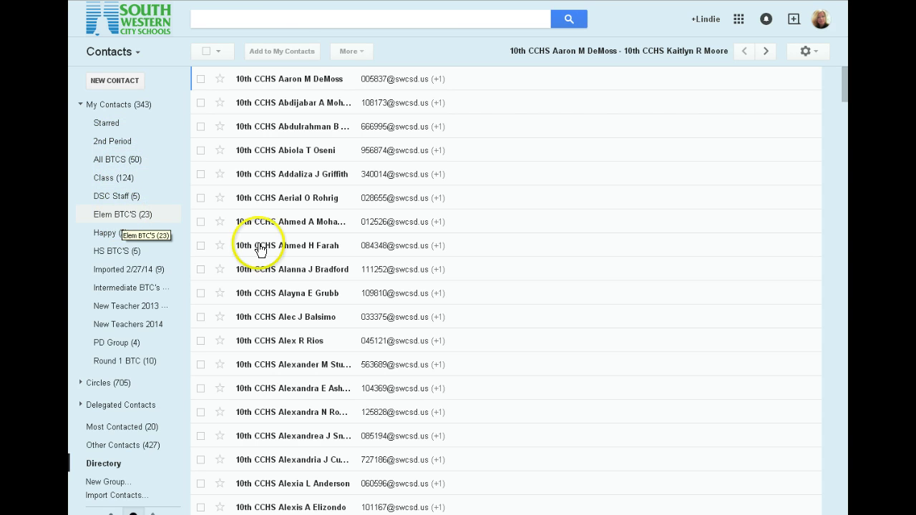
- Search the contacts for a staff member by partial first and last name and open the matching contact's record
left_click(271, 19)
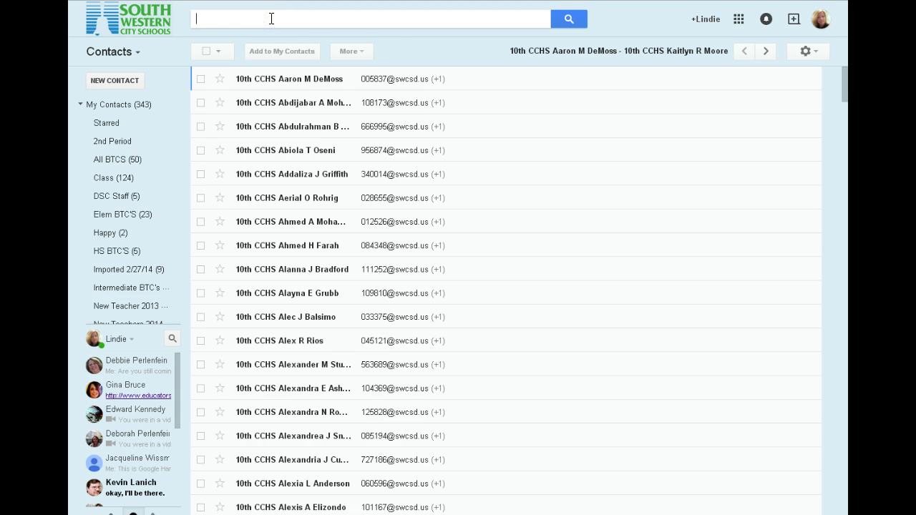
type("deb")
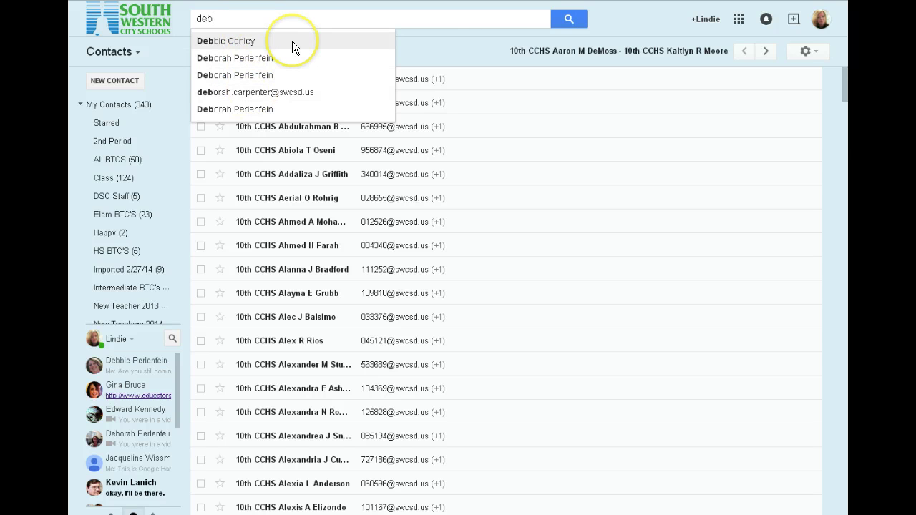
type("con")
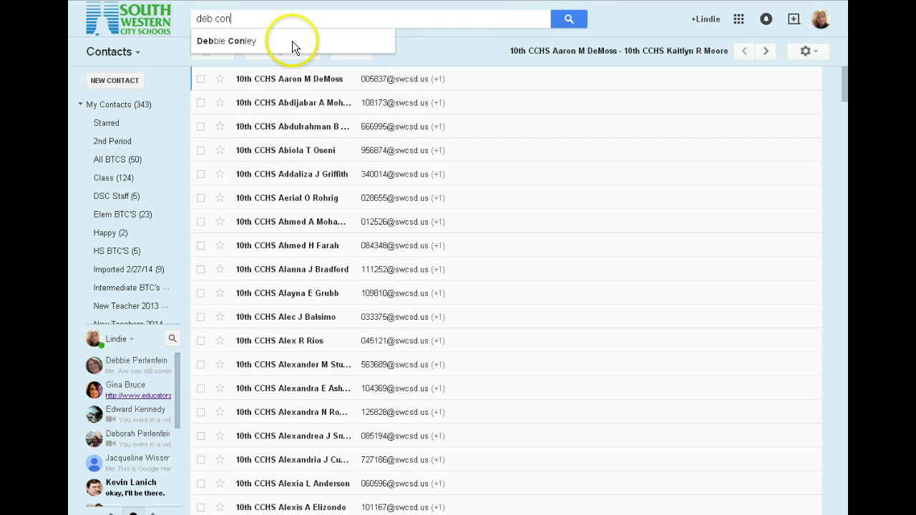
left_click(278, 43)
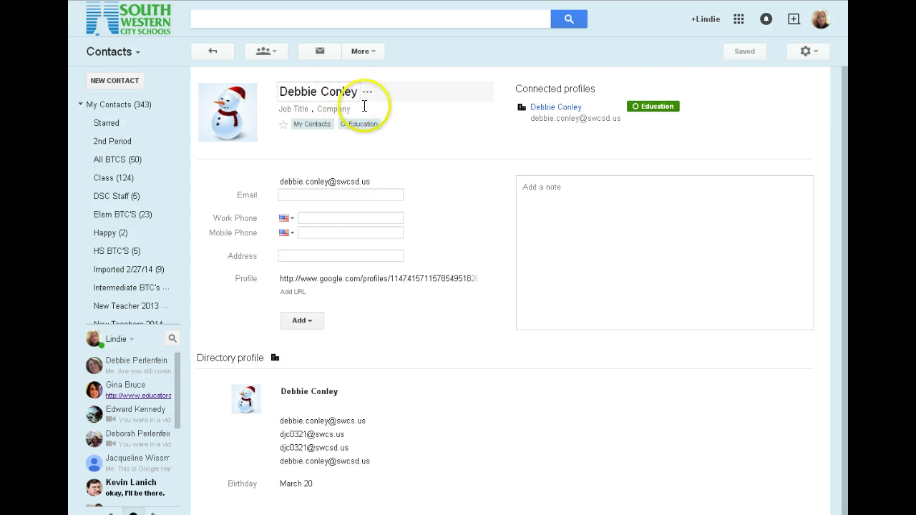
mouse_move(210, 96)
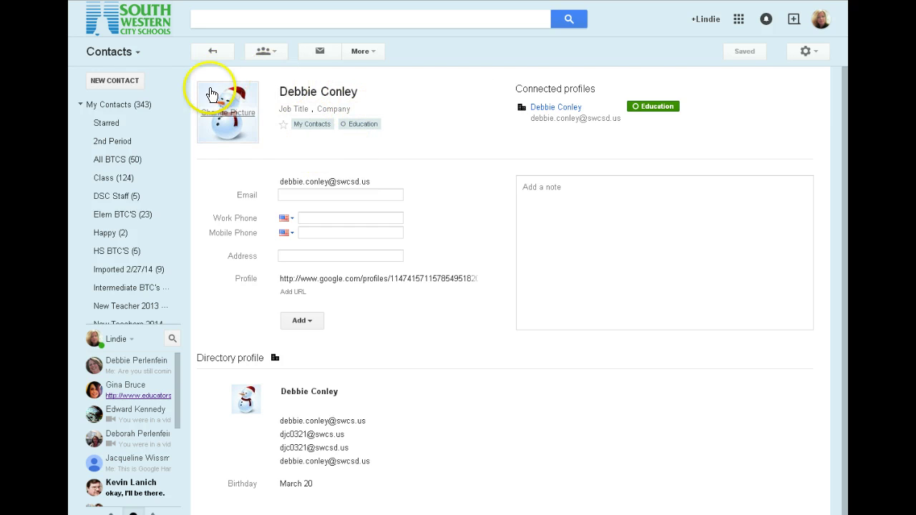
- Try to add the open staff contact to the 2nd Period, DSC Staff and PD Group groups
left_click(275, 55)
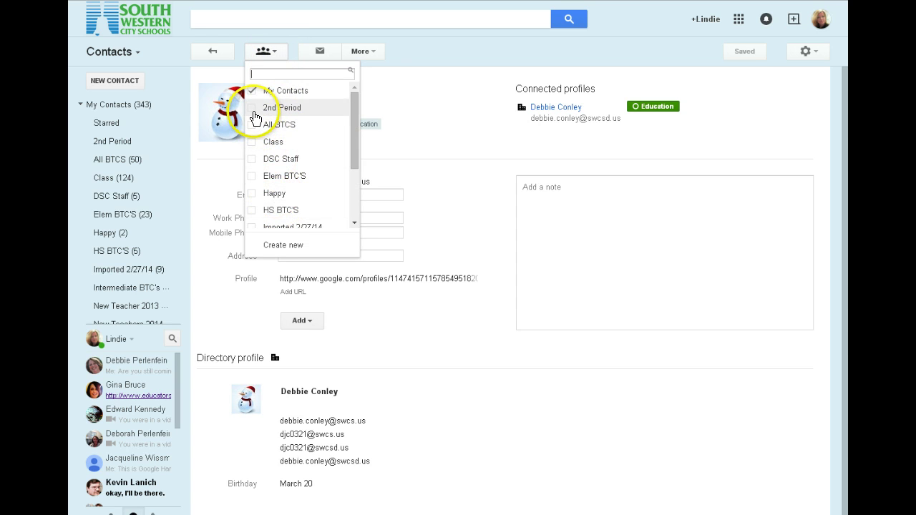
left_click(254, 109)
left_click(252, 159)
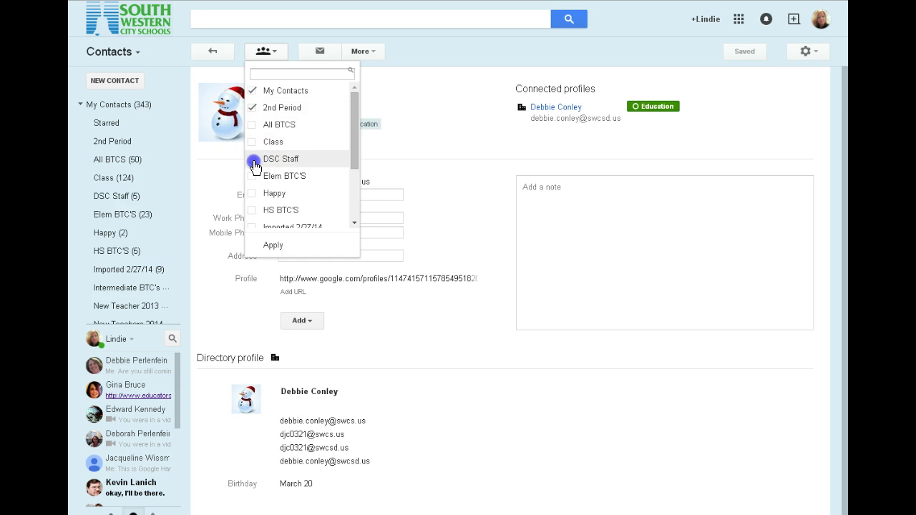
scroll(272, 181, "down", 3)
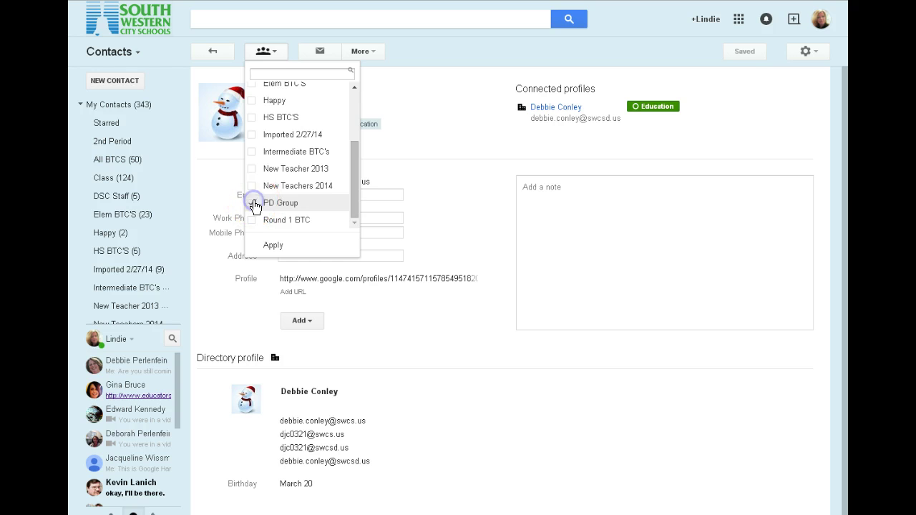
left_click(253, 204)
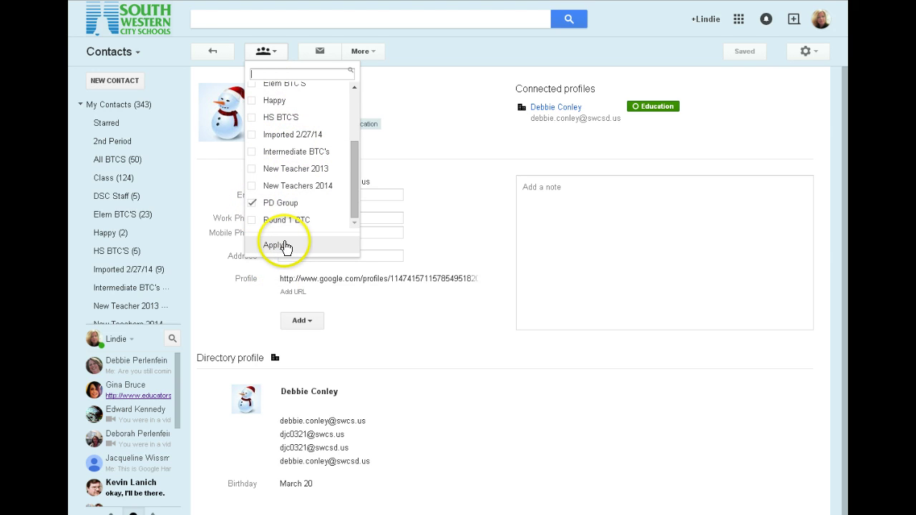
scroll(285, 207, "up", 3)
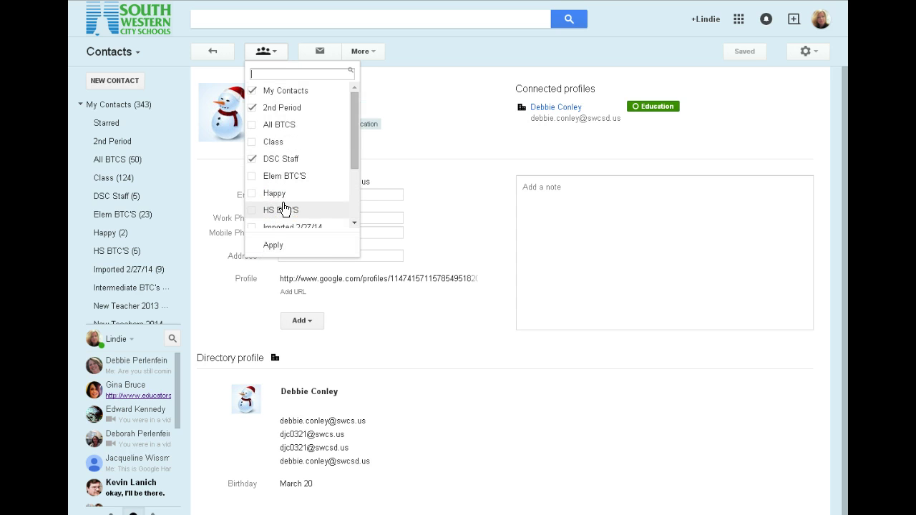
left_click(293, 245)
left_click(470, 117)
left_click(470, 122)
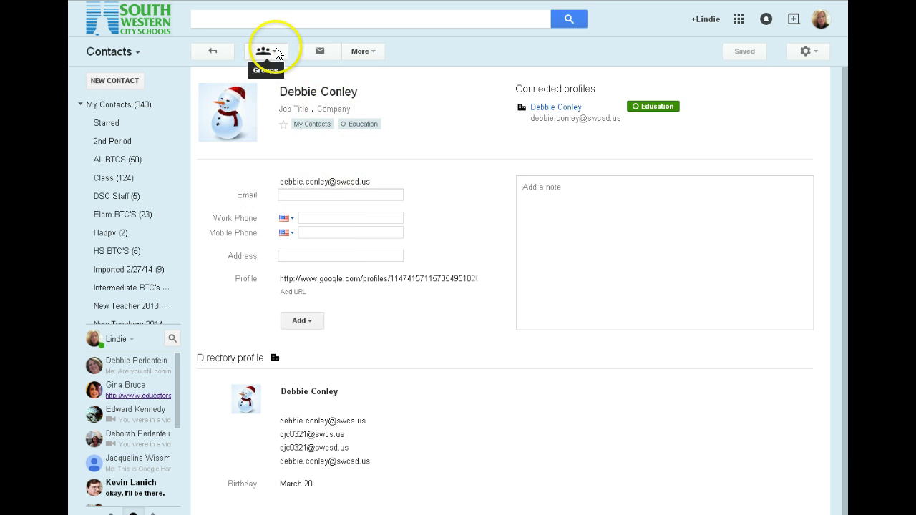
- Return to the Directory, search for a student by ID number and open the matching contact's record
mouse_move(139, 307)
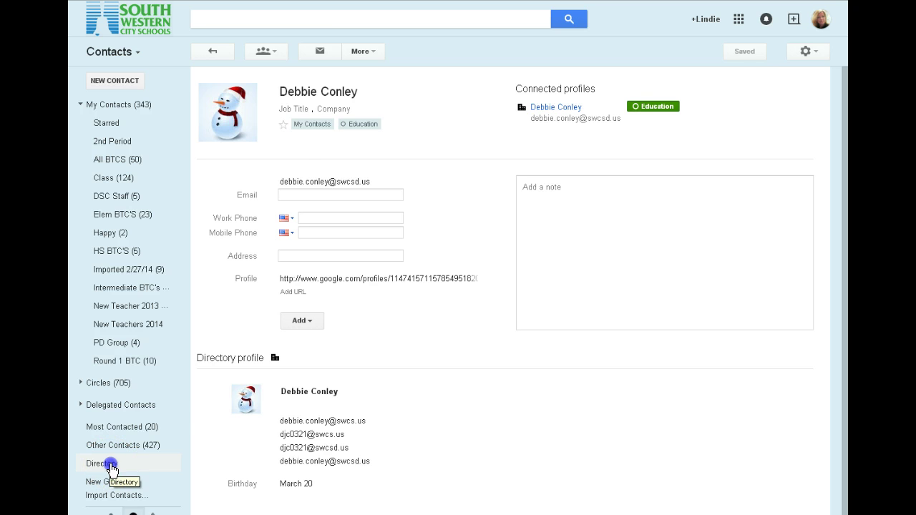
left_click(208, 51)
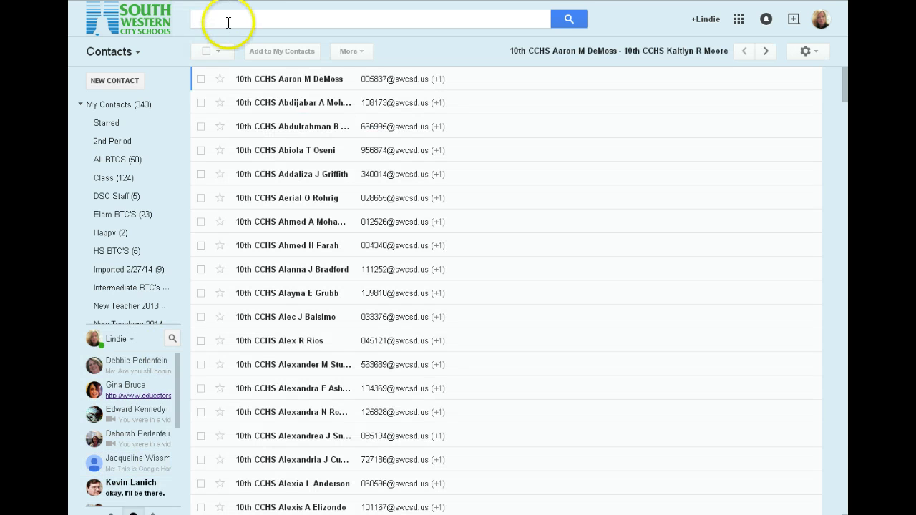
left_click(232, 25)
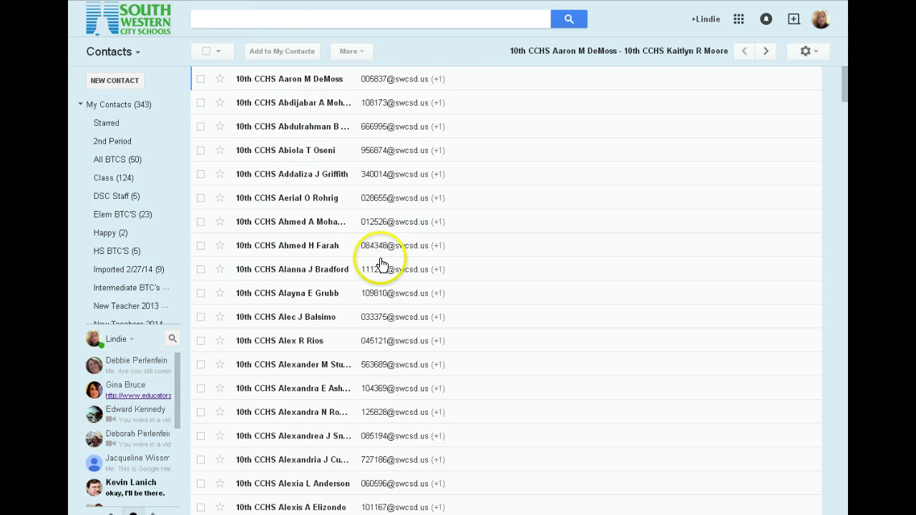
type("10")
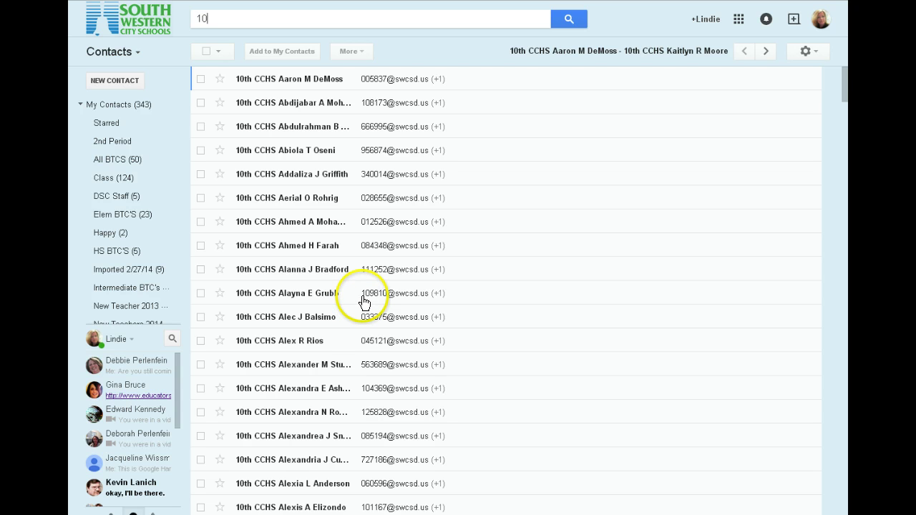
type("9810")
key("Return")
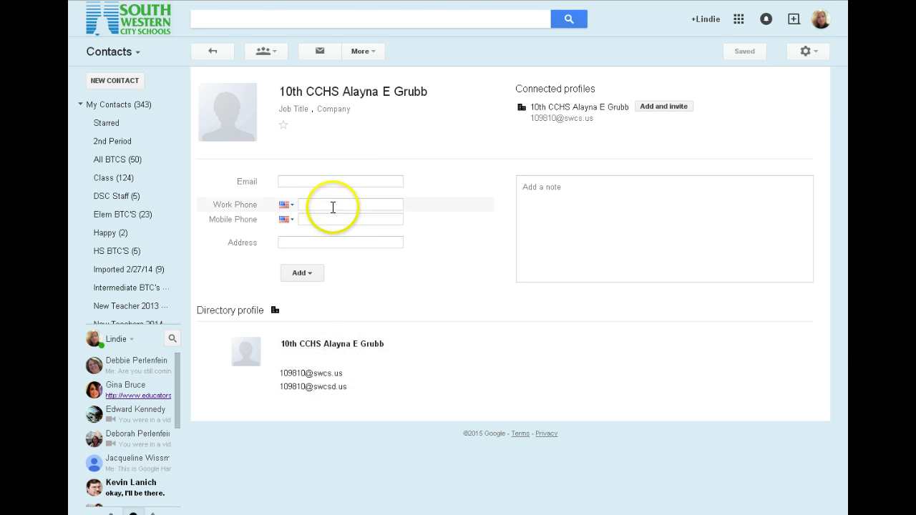
- Try to add the open student contact to the 2nd Period group
left_click(274, 49)
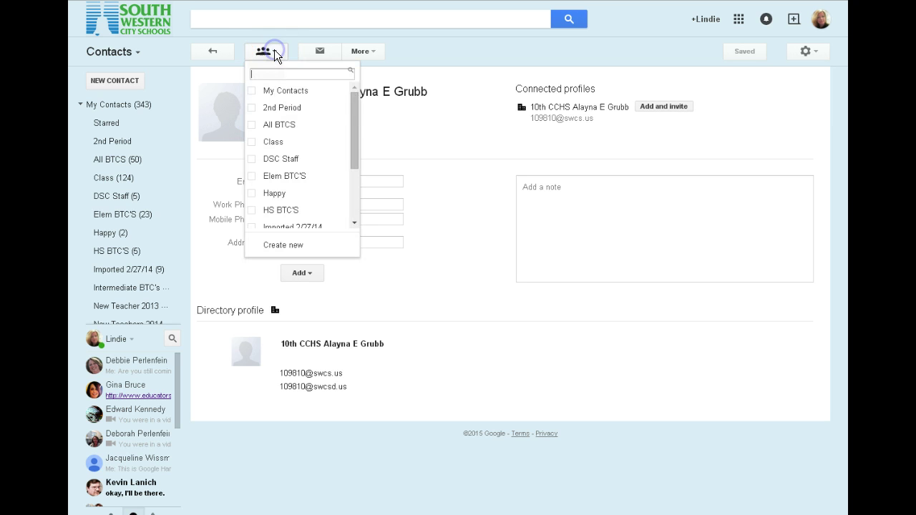
left_click(252, 107)
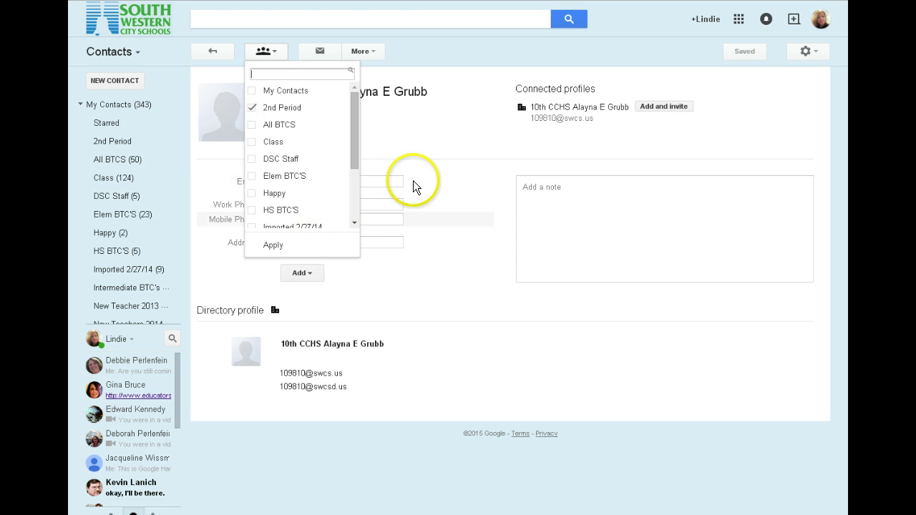
left_click(430, 137)
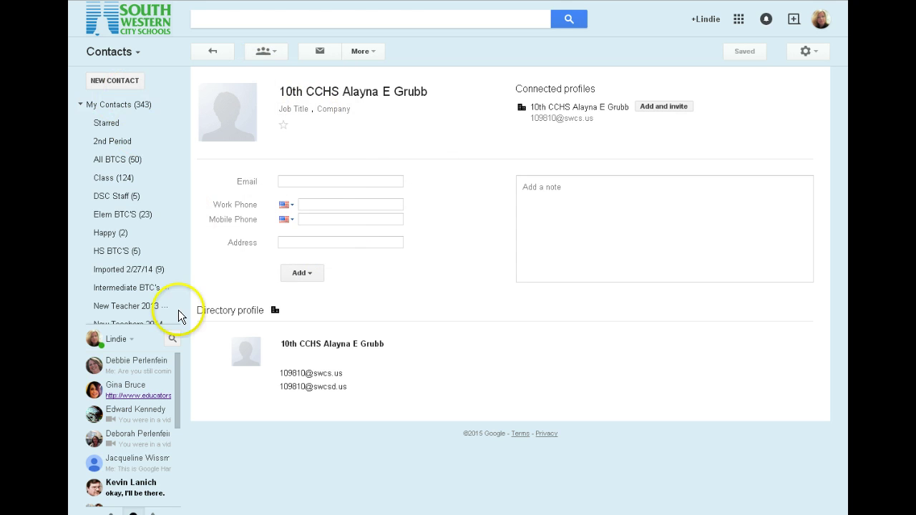
mouse_move(168, 224)
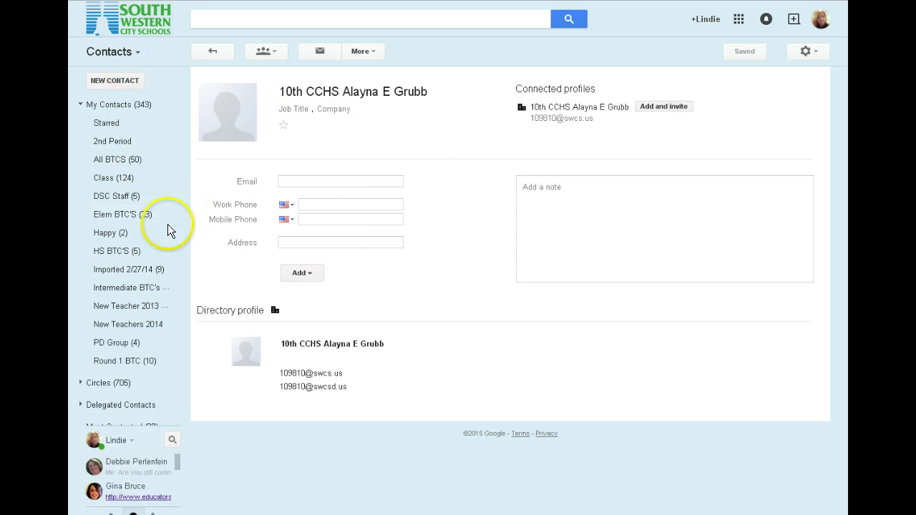
- Switch from Contacts to Mail, start a new message and address it to the lst-btc-es mailing list
left_click(135, 55)
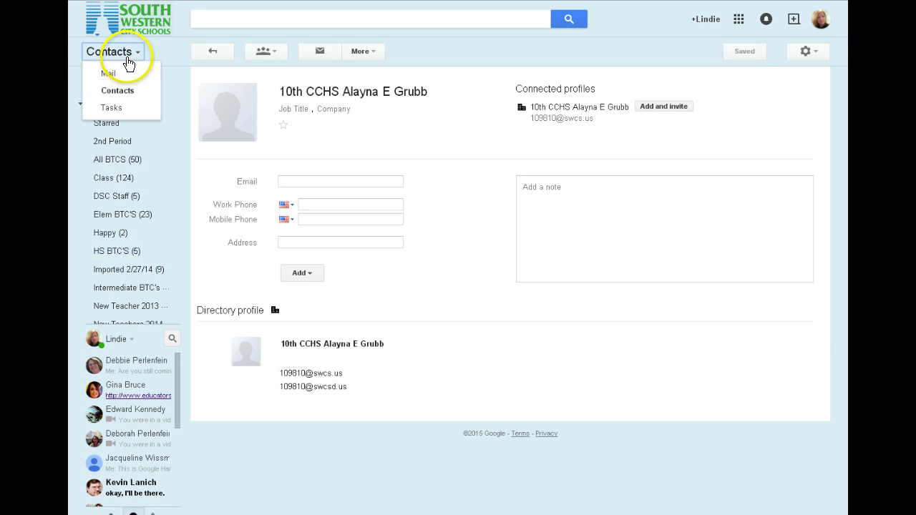
left_click(108, 75)
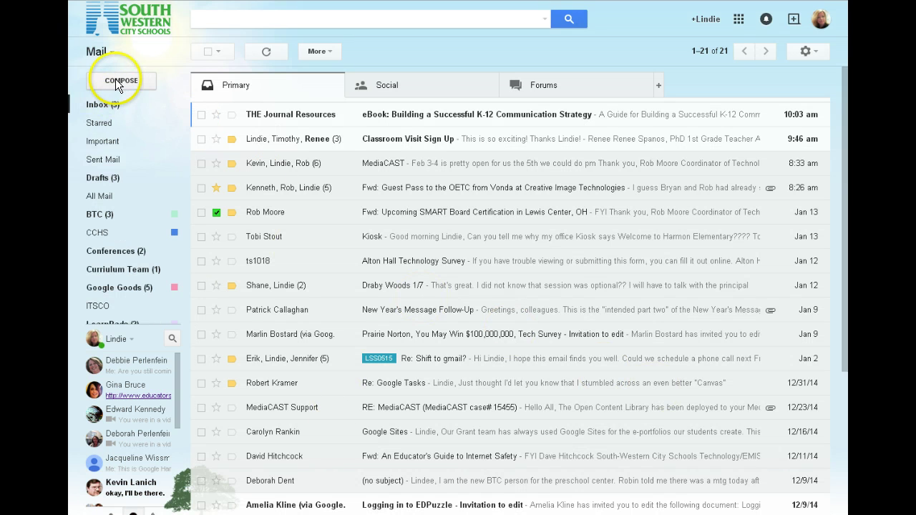
left_click(115, 78)
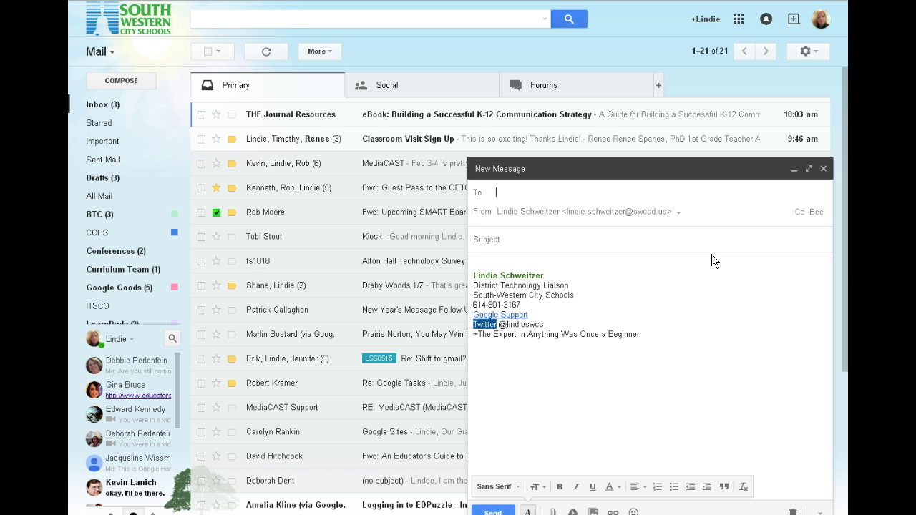
type("lst-")
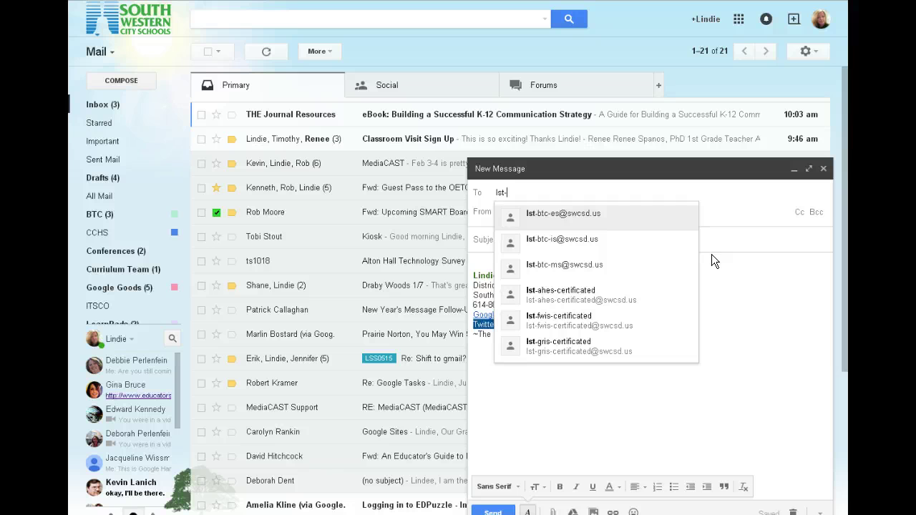
left_click(551, 219)
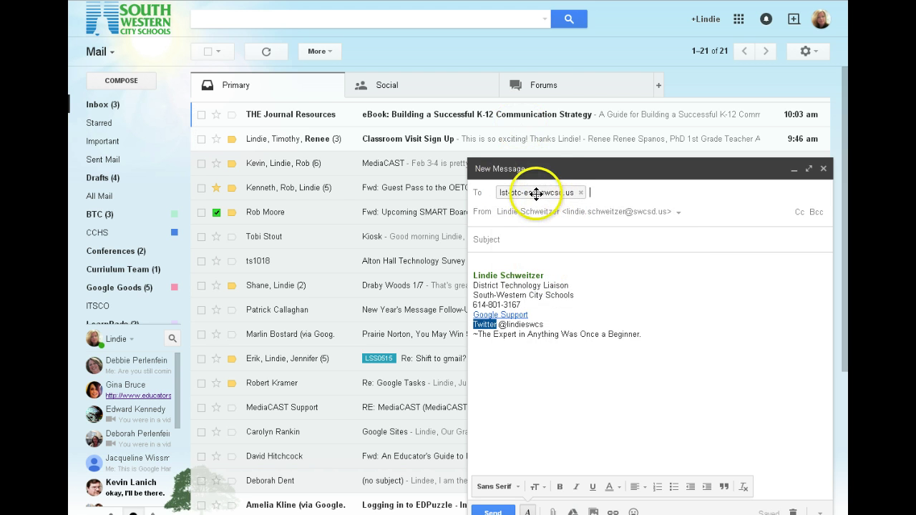
mouse_move(527, 191)
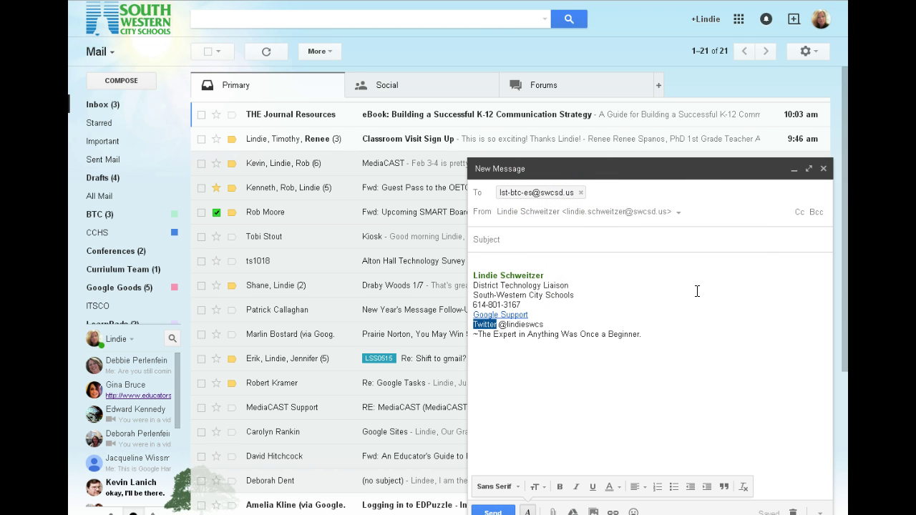
- Look up "btc" among the recipients and add the Elem BTC'S contact group to the message
type("btc2")
key("BackSpace")
key("BackSpace")
type("c")
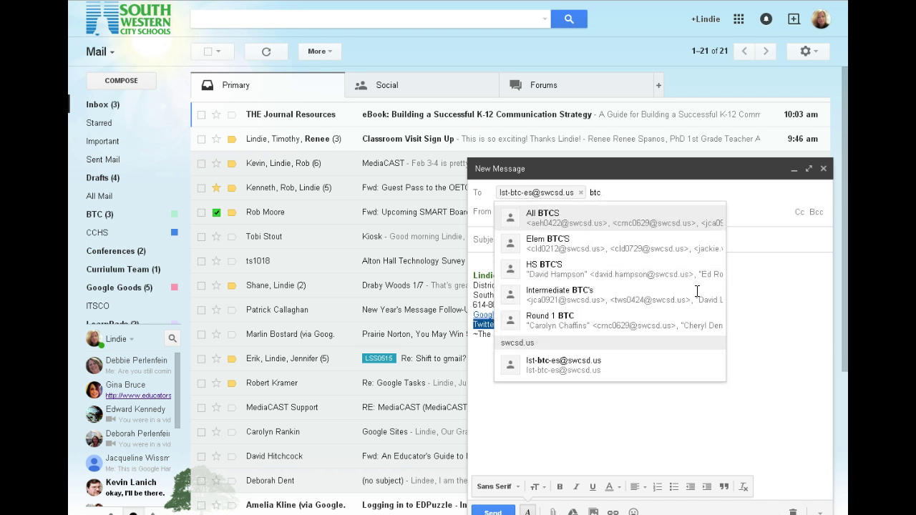
left_click(553, 245)
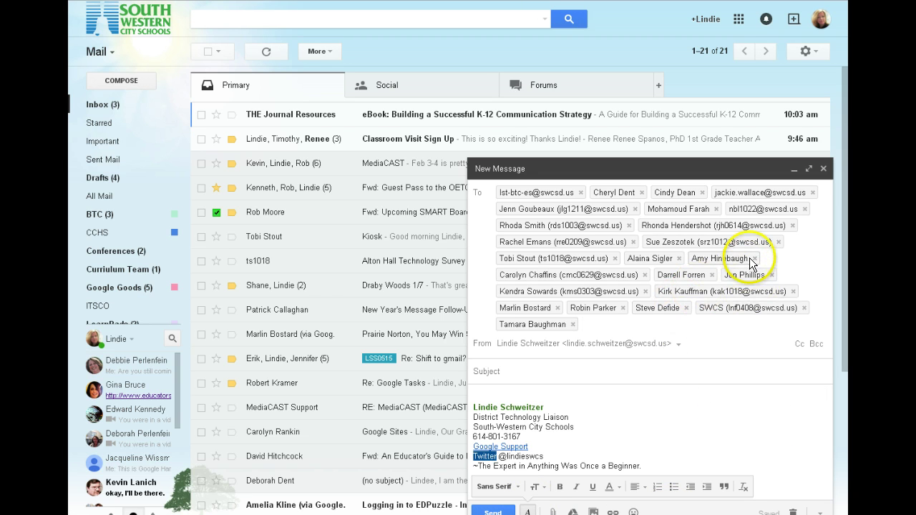
- Remove two adjacent individual members in the middle of the expanded Elem BTC'S group from the recipients and close the message
mouse_move(757, 264)
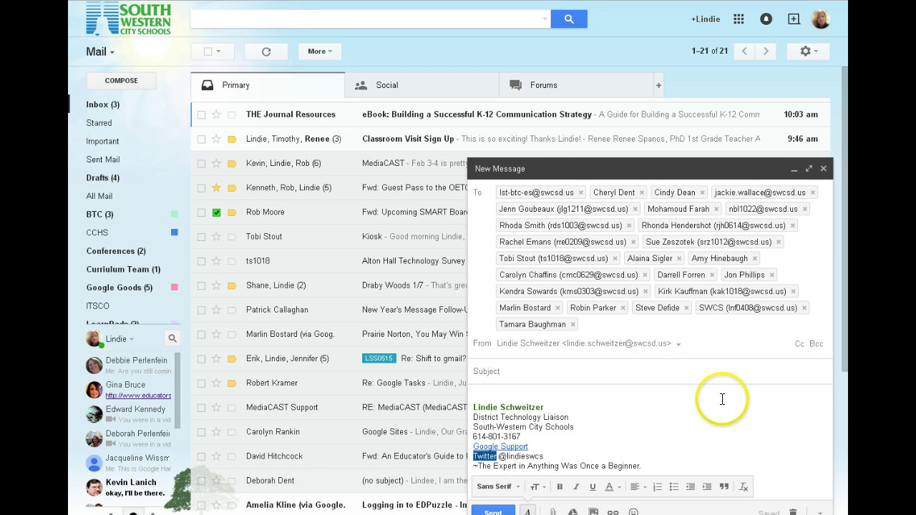
left_click(754, 261)
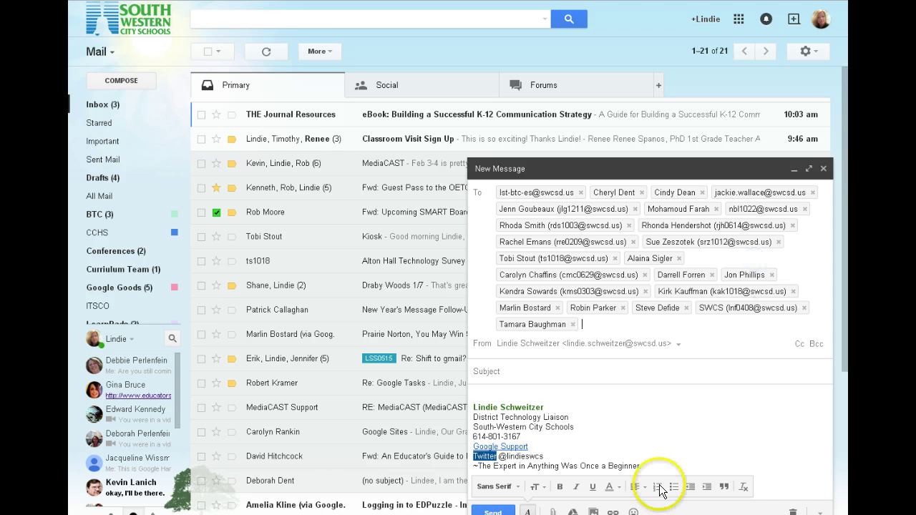
left_click(644, 275)
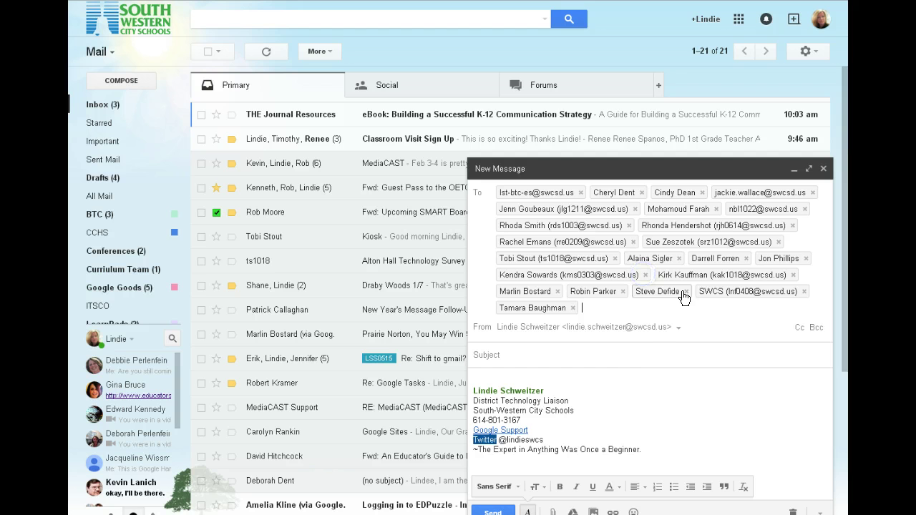
mouse_move(684, 298)
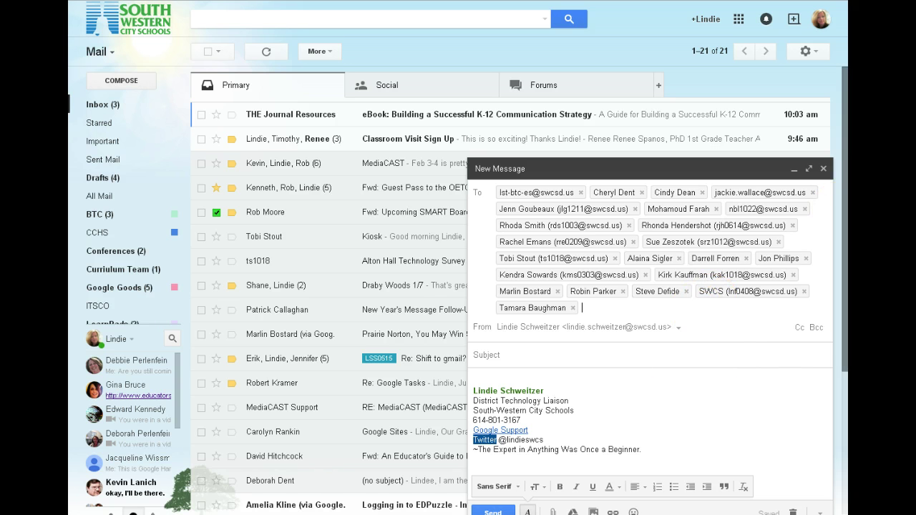
left_click(824, 169)
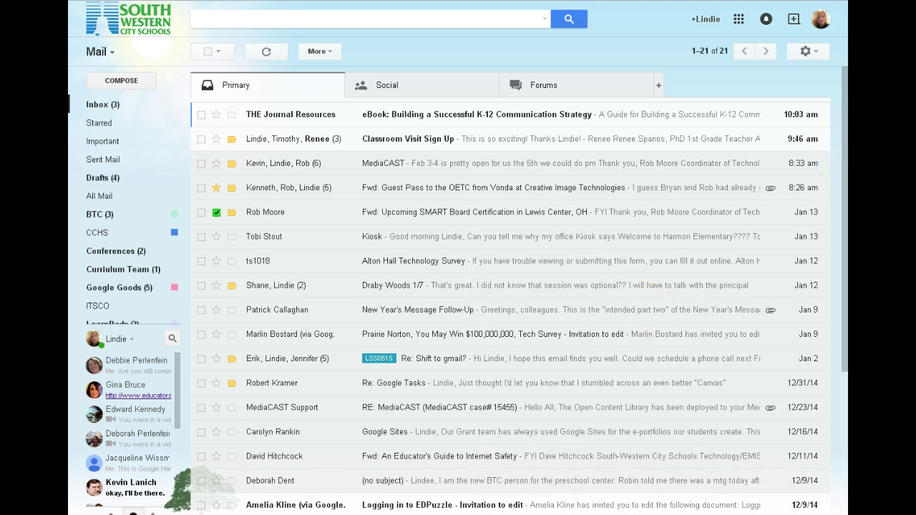